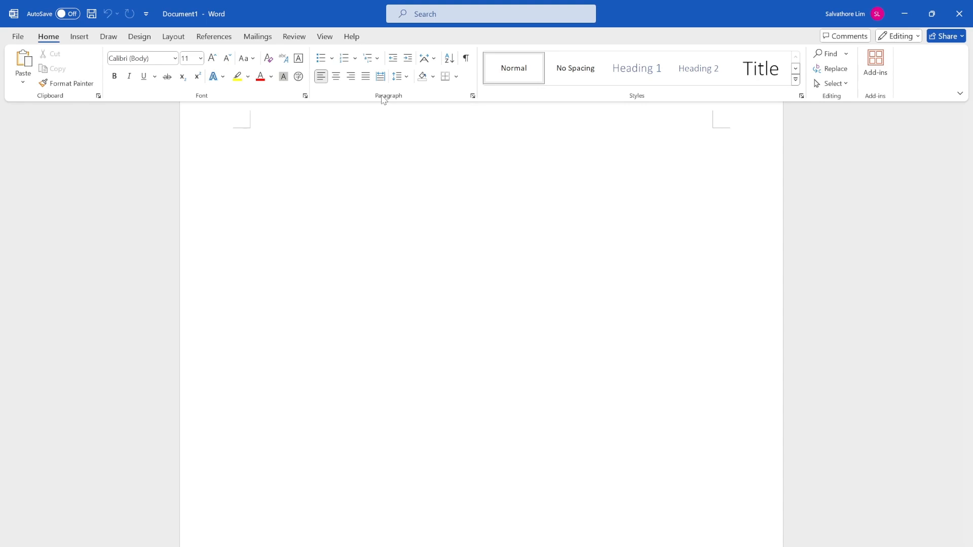
Enter "Test" on the first line of the blank document.
{"action": "type", "text": "Test"}
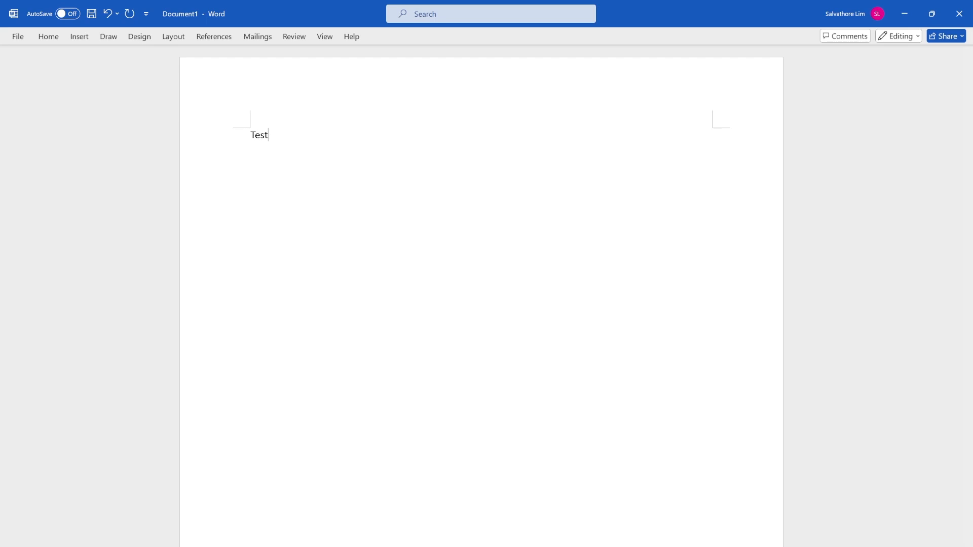
{"action": "left_click", "coordinate": [45, 39]}
{"action": "left_click", "coordinate": [281, 137]}
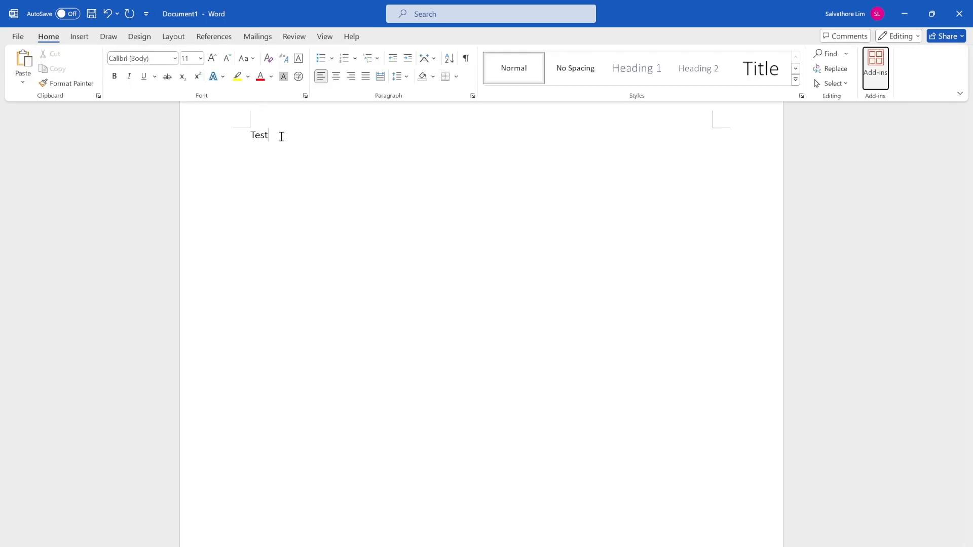
Select the word "Test" and try centre and right alignment before returning it to left alignment.
{"action": "double_click", "coordinate": [258, 135]}
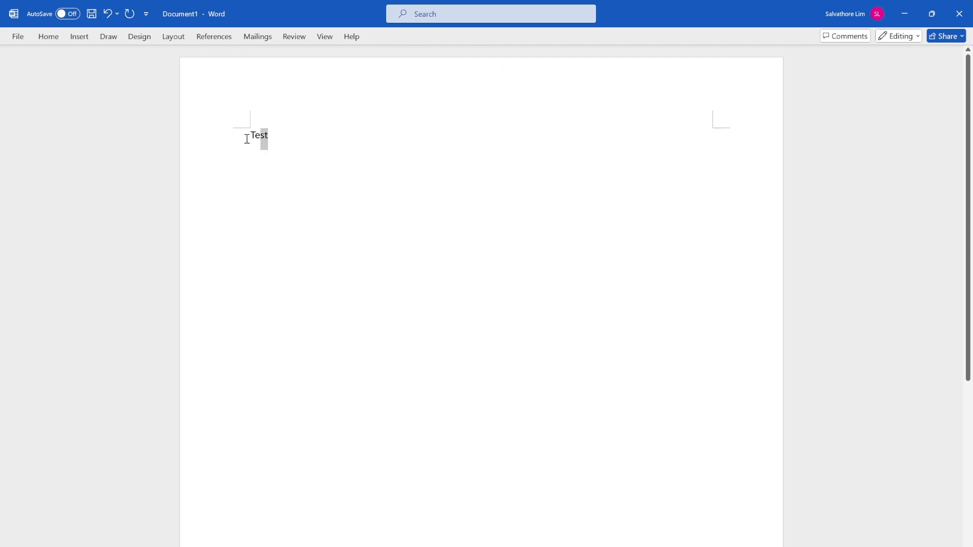
{"action": "left_click", "coordinate": [49, 41]}
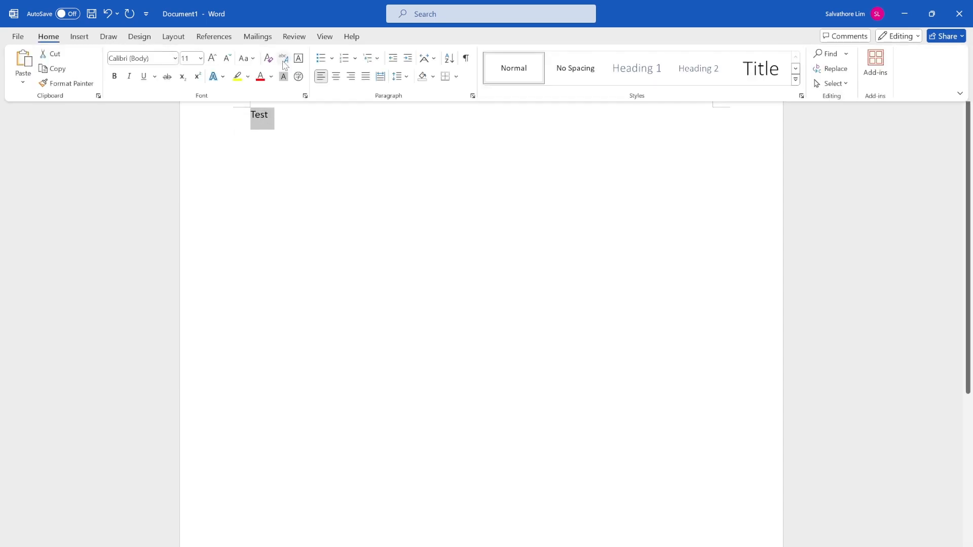
{"action": "left_click", "coordinate": [336, 76]}
{"action": "left_click", "coordinate": [351, 77]}
{"action": "left_click", "coordinate": [322, 77]}
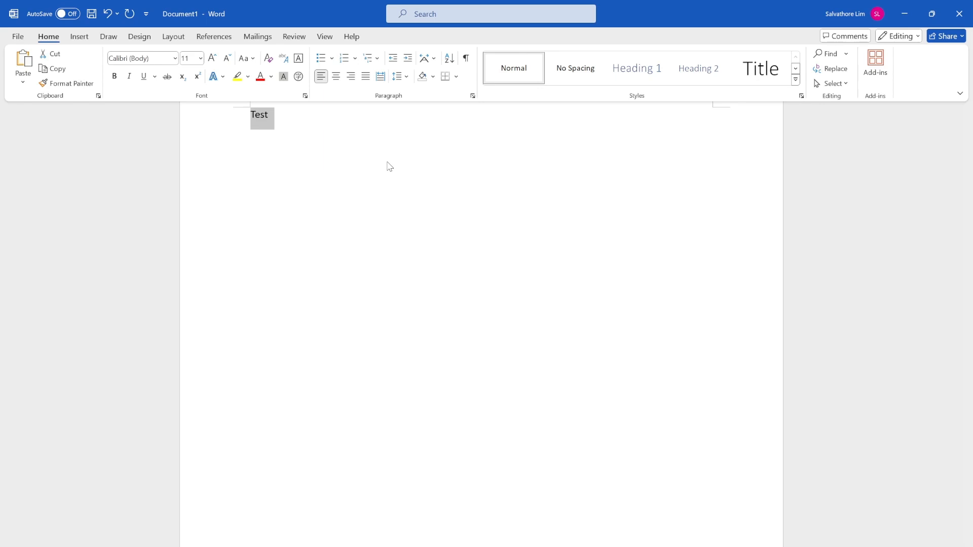
Increase the indent of the "Test" paragraph several levels and decrease it back to the margin.
{"action": "left_click", "coordinate": [408, 61]}
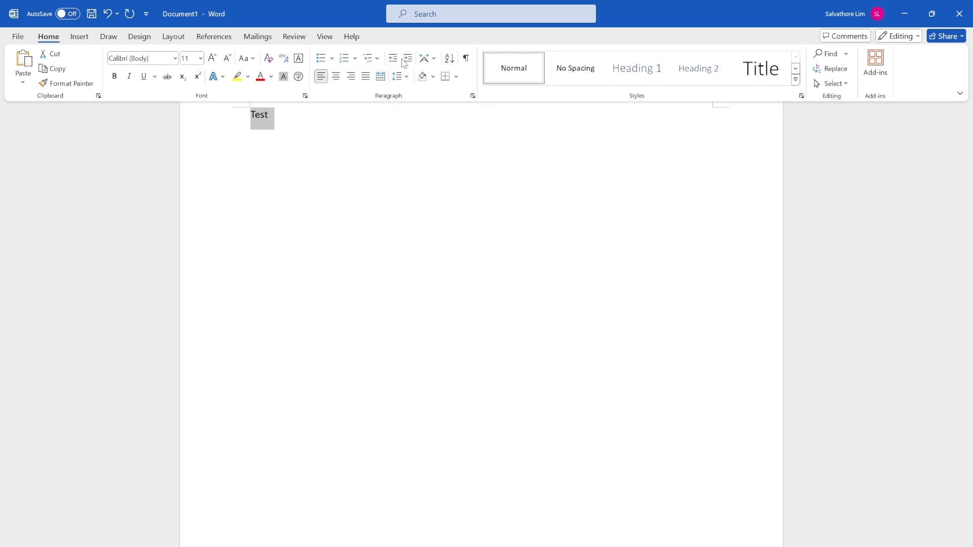
{"action": "left_click", "coordinate": [408, 61]}
{"action": "left_click", "coordinate": [408, 61]}
{"action": "left_click", "coordinate": [408, 61]}
{"action": "left_click", "coordinate": [408, 61]}
{"action": "left_click", "coordinate": [392, 61]}
{"action": "left_click", "coordinate": [392, 61]}
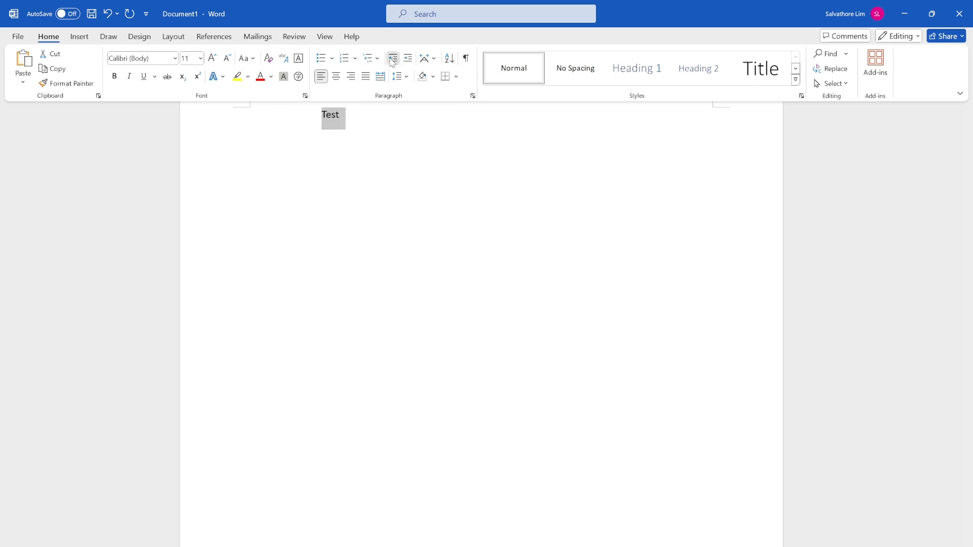
{"action": "left_click", "coordinate": [393, 61]}
{"action": "left_click", "coordinate": [393, 61]}
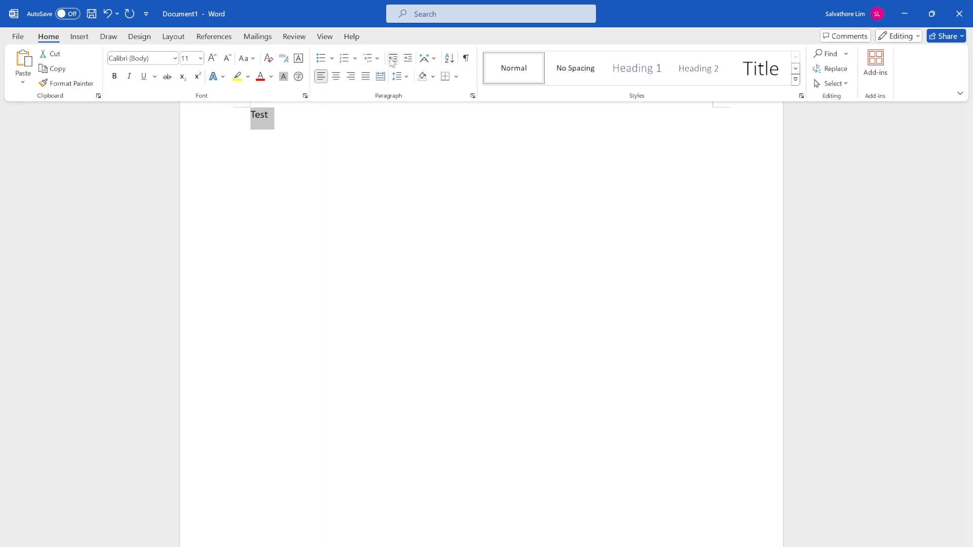
{"action": "left_click", "coordinate": [499, 499]}
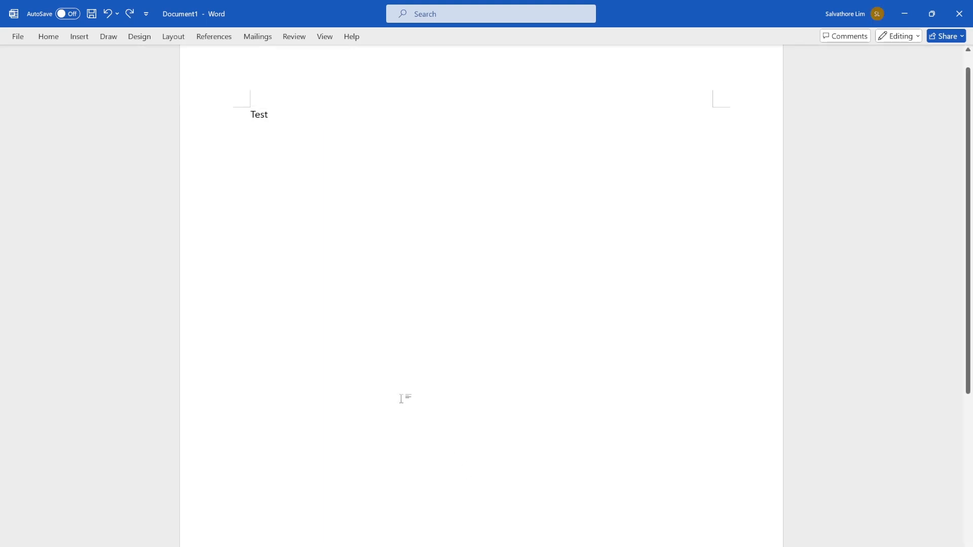
Set the line spacing of the "Test" paragraph to 2.0 and enter "Test" on a second line.
{"action": "left_click", "coordinate": [58, 37]}
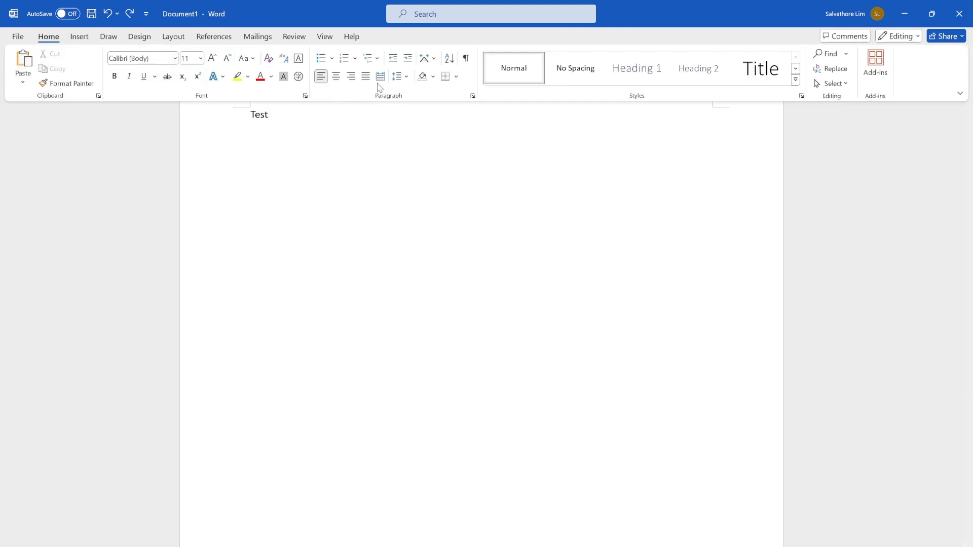
{"action": "left_click", "coordinate": [398, 78]}
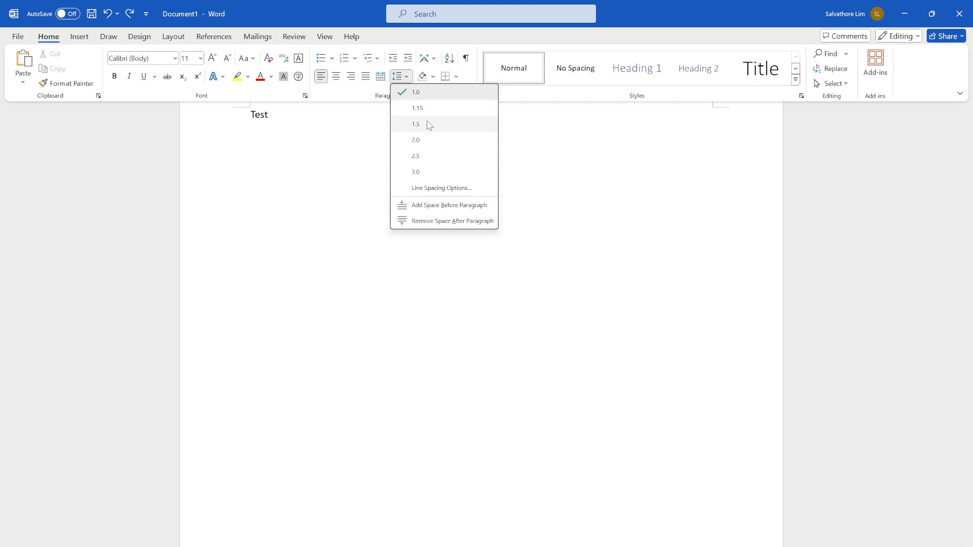
{"action": "left_click", "coordinate": [430, 140]}
{"action": "key", "text": "ctrl+F1"}
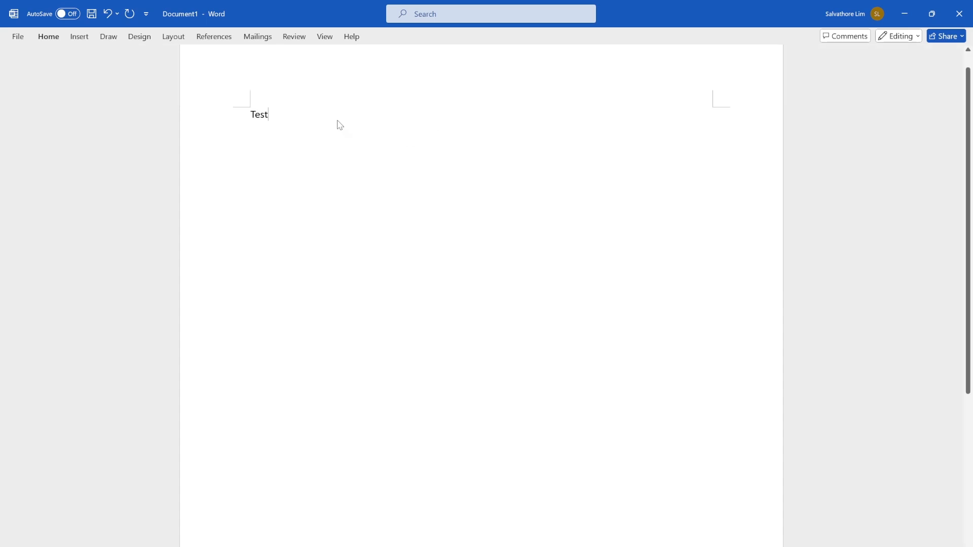
{"action": "key", "text": "Return"}
{"action": "type", "text": "Test"}
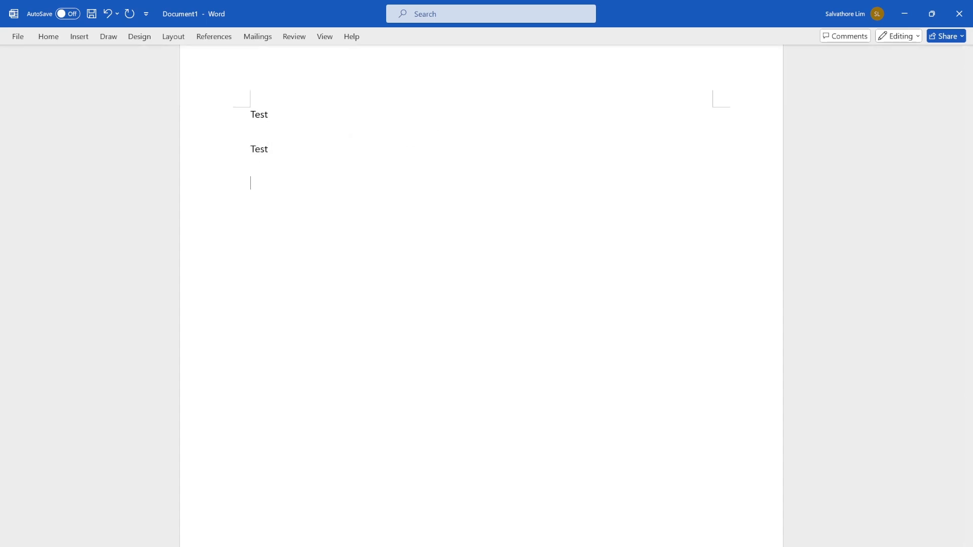
Set the line spacing of the empty third line to 1.15 and enter "Test" on the third and fourth lines.
{"action": "left_click", "coordinate": [21, 38]}
{"action": "left_click", "coordinate": [33, 38]}
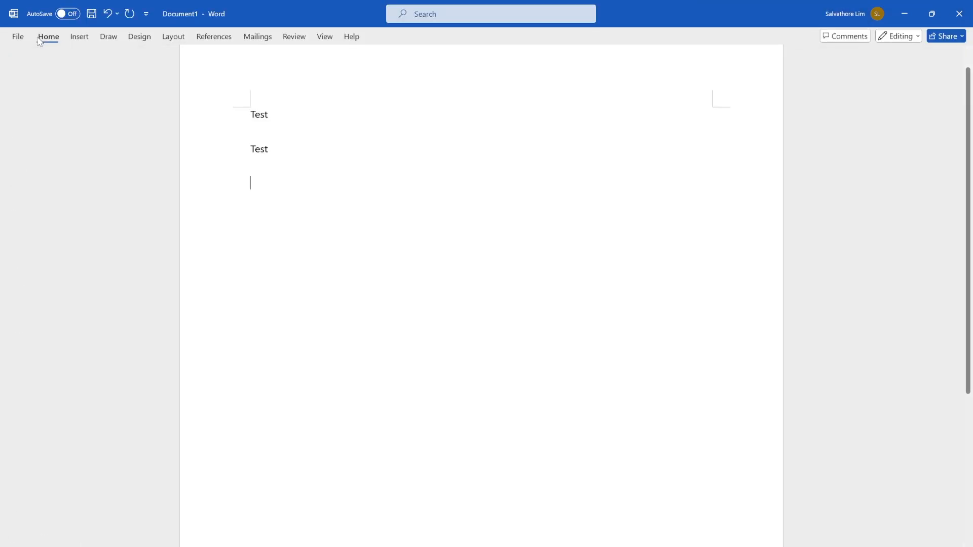
{"action": "left_click", "coordinate": [40, 40]}
{"action": "left_click", "coordinate": [406, 78]}
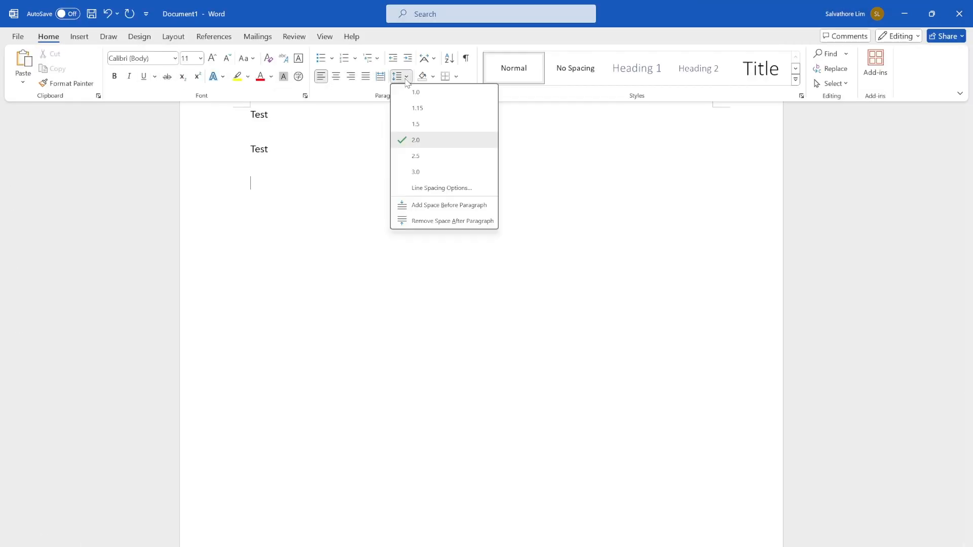
{"action": "left_click", "coordinate": [422, 110]}
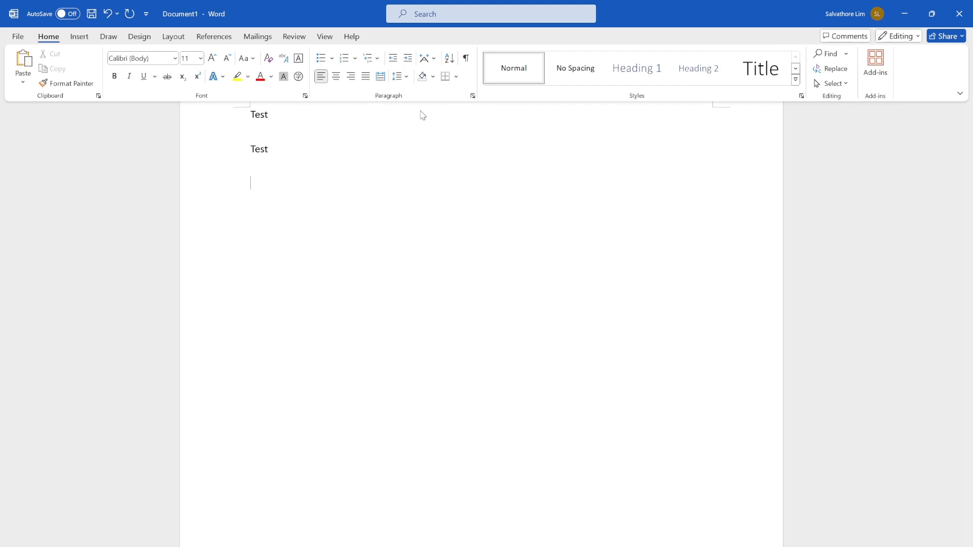
{"action": "left_click", "coordinate": [397, 76]}
{"action": "left_click", "coordinate": [421, 105]}
{"action": "type", "text": "Tes"}
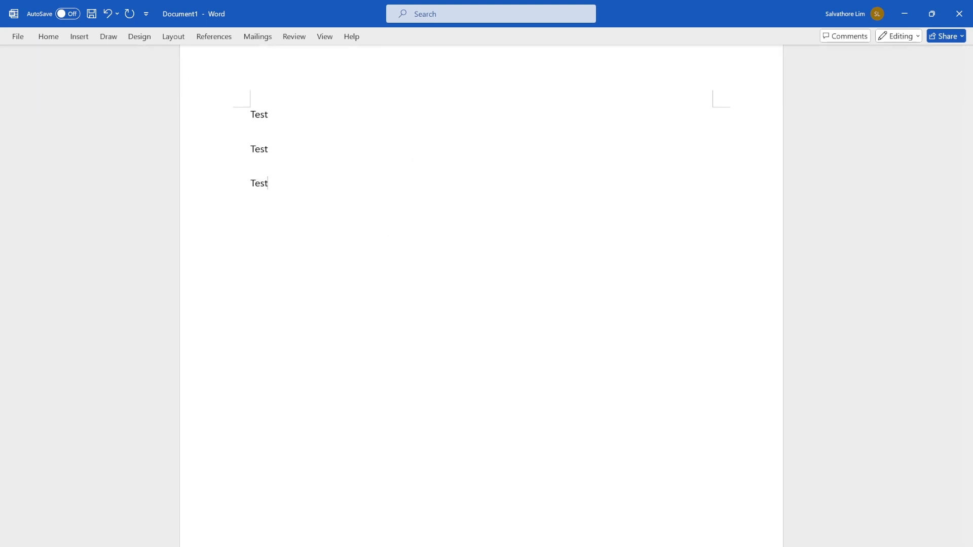
{"action": "type", "text": "Test"}
Delete all the "Test" lines from the document.
{"action": "left_click_drag", "start_coordinate": [251, 129], "coordinate": [270, 138]}
{"action": "left_click", "coordinate": [320, 173]}
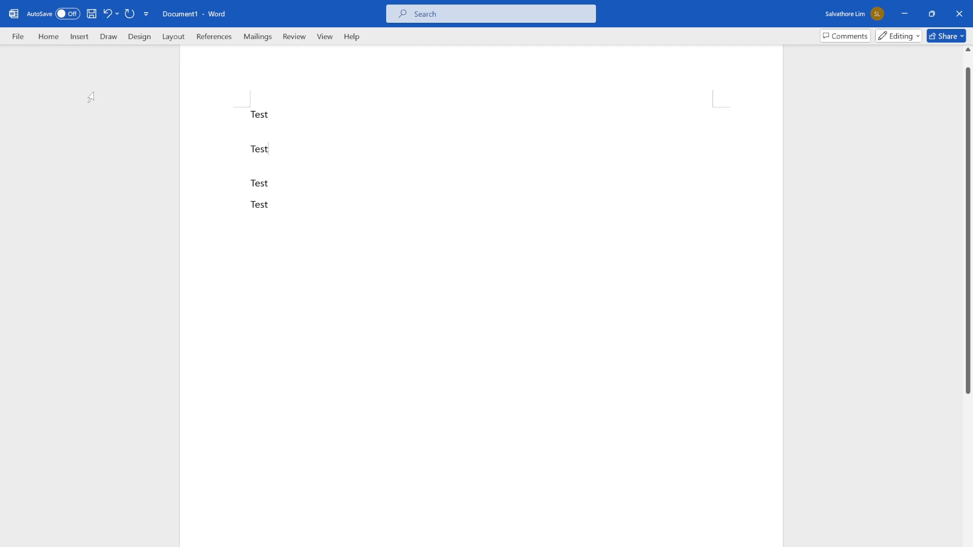
{"action": "left_click", "coordinate": [45, 38]}
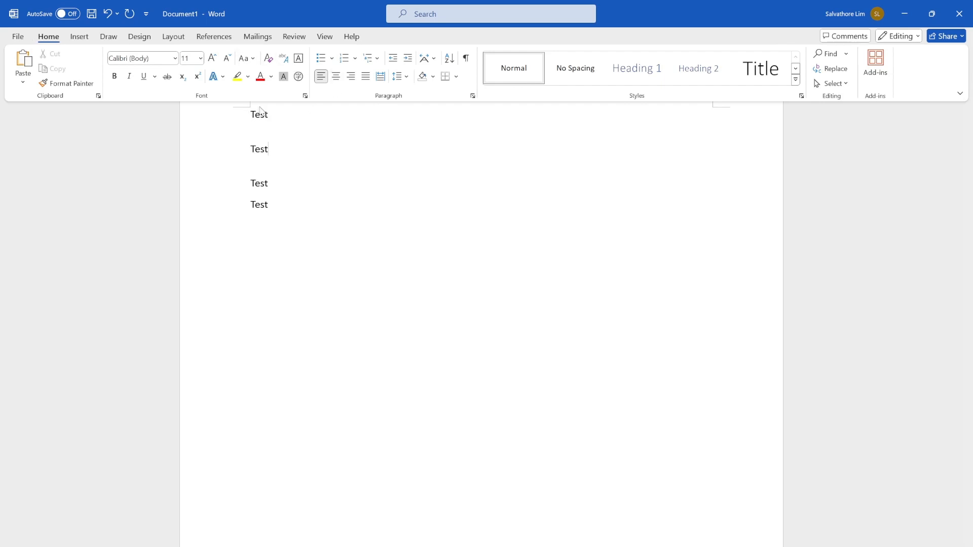
{"action": "left_click_drag", "start_coordinate": [252, 116], "coordinate": [224, 86]}
{"action": "left_click", "coordinate": [317, 115]}
{"action": "key", "text": "Delete"}
Create a bulleted list with solid round bullets and two "Test" items, ending it with an unbulleted line.
{"action": "left_click", "coordinate": [48, 36]}
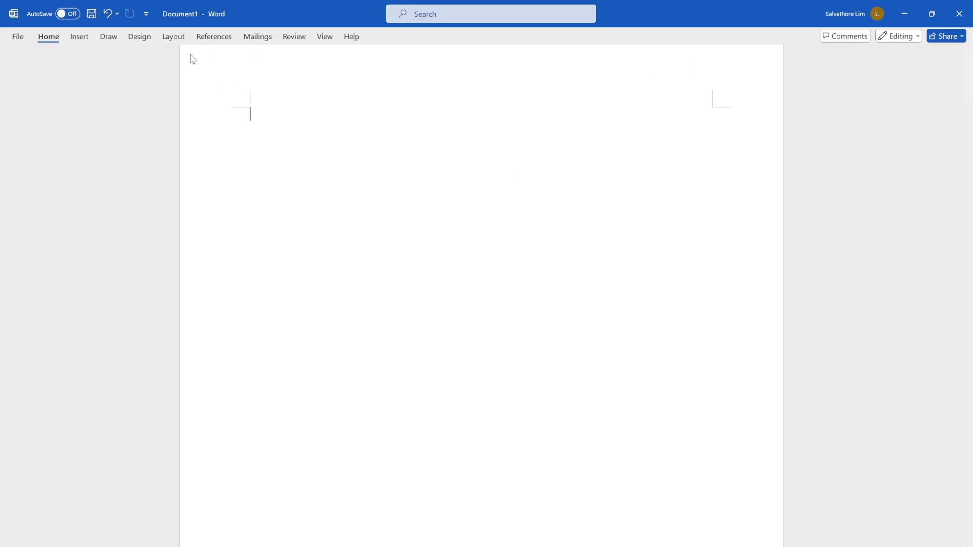
{"action": "left_click", "coordinate": [332, 58]}
{"action": "left_click", "coordinate": [357, 95]}
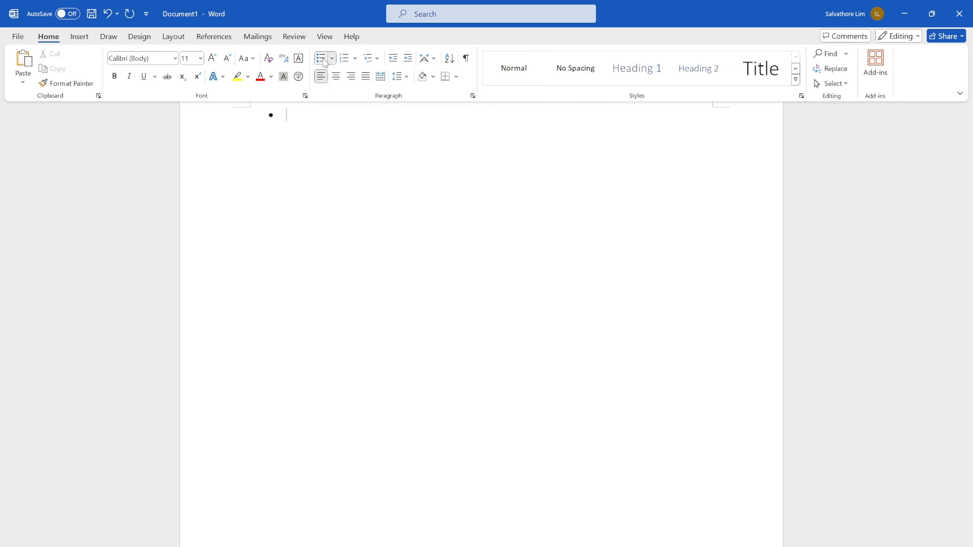
{"action": "left_click", "coordinate": [380, 104]}
{"action": "type", "text": "Test"}
{"action": "key", "text": "Return"}
{"action": "type", "text": "Test"}
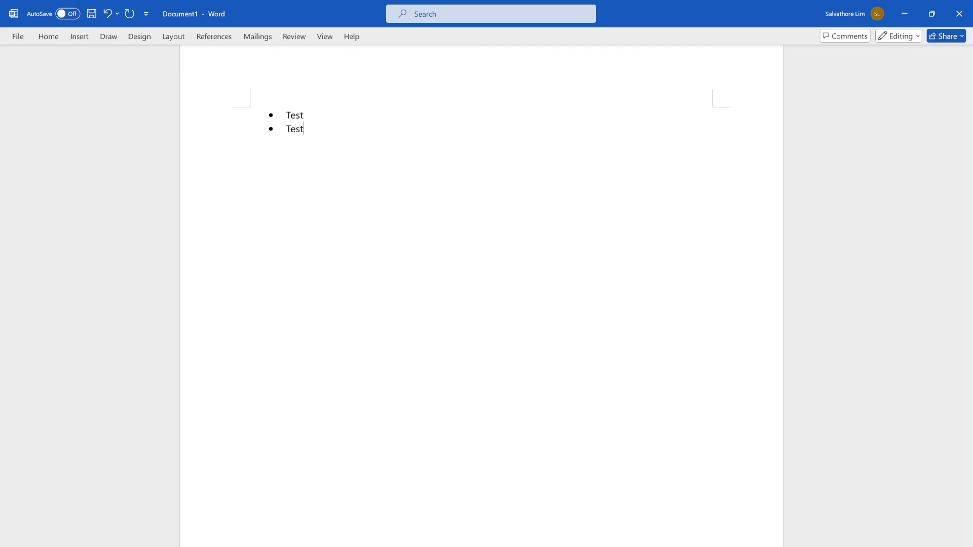
{"action": "key", "text": "Return"}
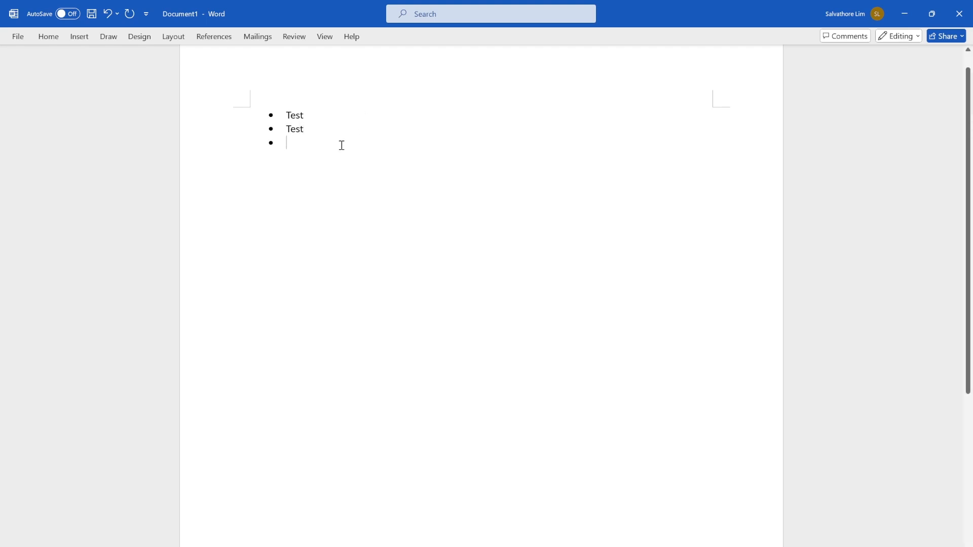
{"action": "key", "text": "BackSpace"}
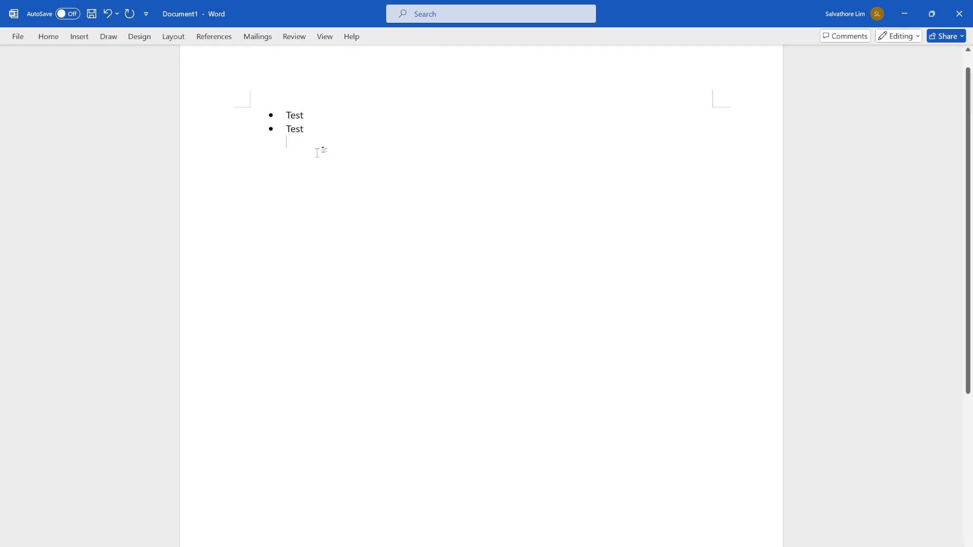
Start a numbered list below the bulleted items and enter "Test" as its two items.
{"action": "left_click", "coordinate": [44, 37]}
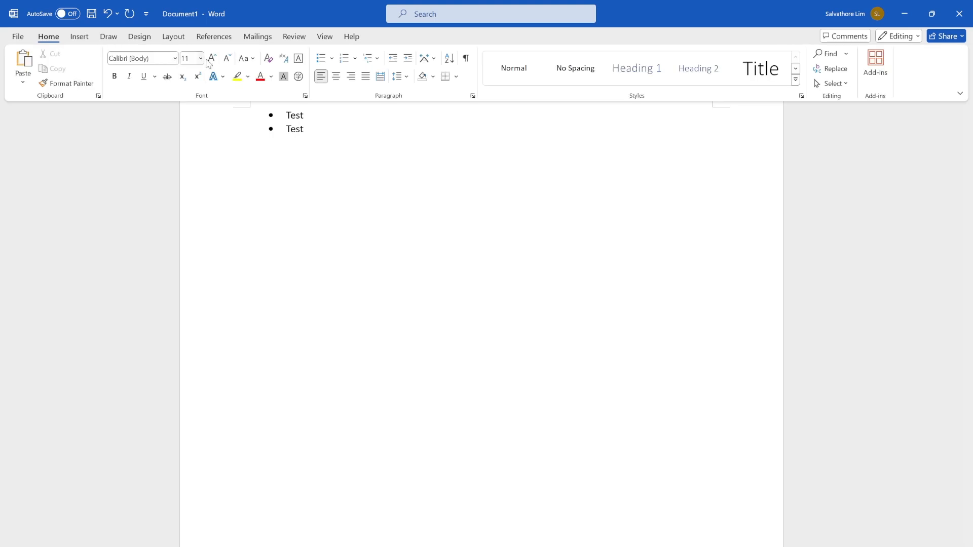
{"action": "left_click", "coordinate": [350, 62]}
{"action": "type", "text": "Test "}
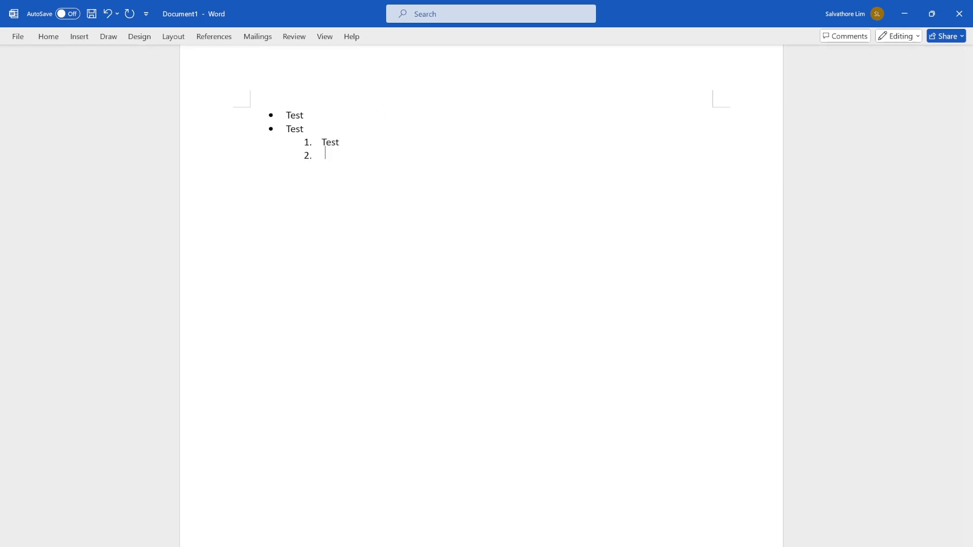
{"action": "type", "text": "Test"}
Select the bulleted and numbered list items and delete them all.
{"action": "left_click", "coordinate": [308, 149]}
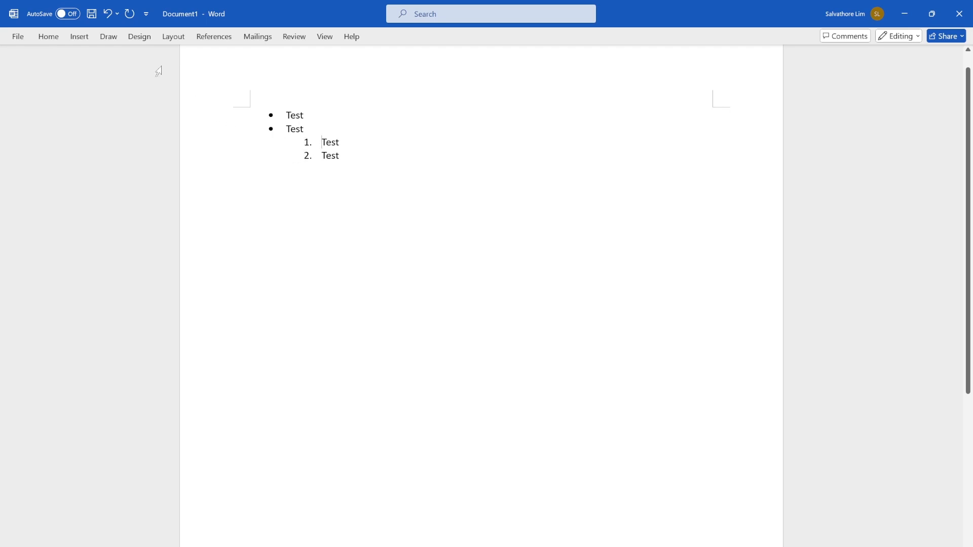
{"action": "left_click", "coordinate": [48, 37]}
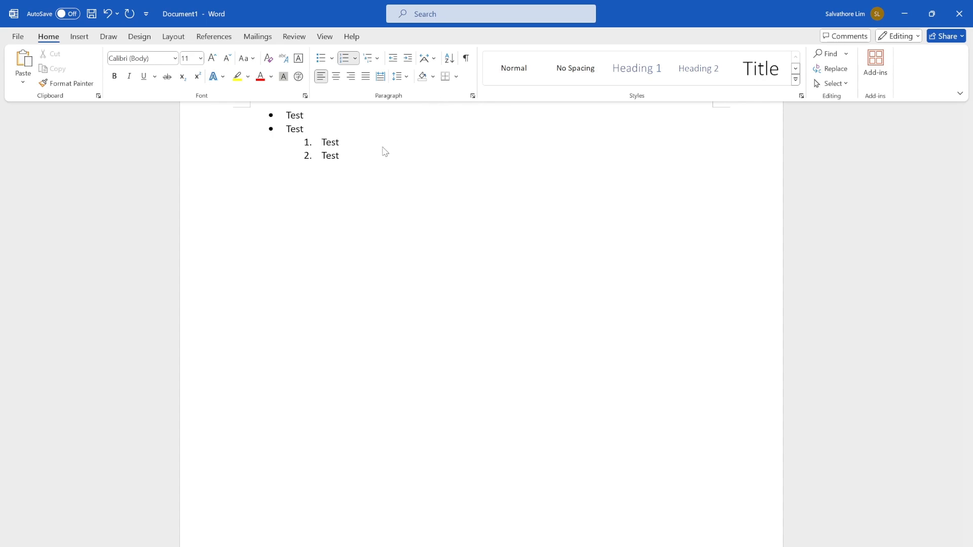
{"action": "left_click", "coordinate": [352, 164]}
{"action": "left_click_drag", "start_coordinate": [345, 158], "coordinate": [242, 96]}
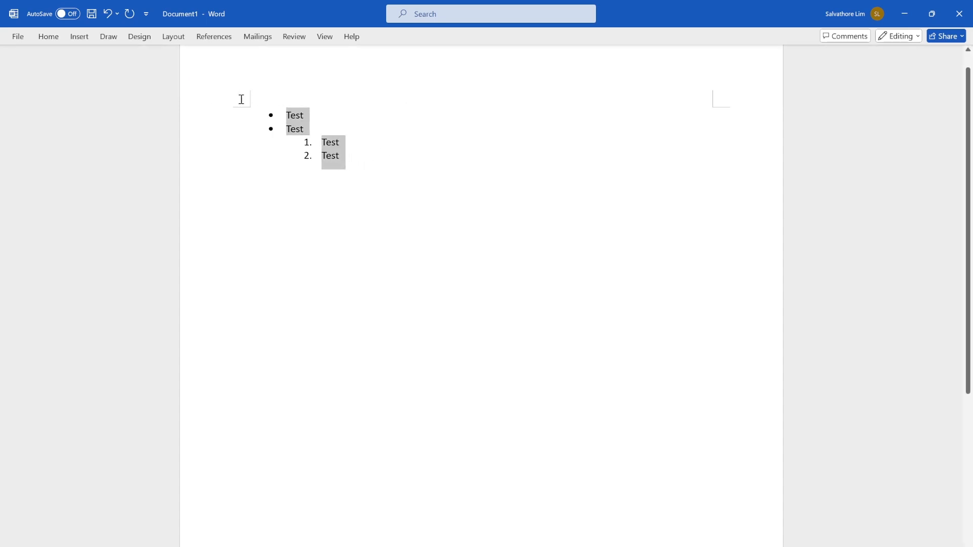
{"action": "key", "text": "BackSpace"}
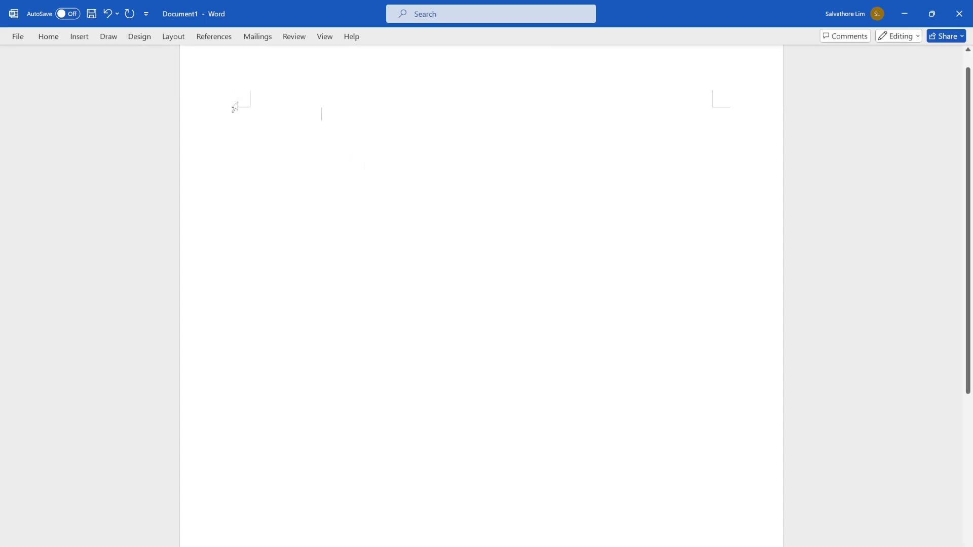
Enter the sentence "This is a paragraph" on the first line.
{"action": "type", "text": "This "}
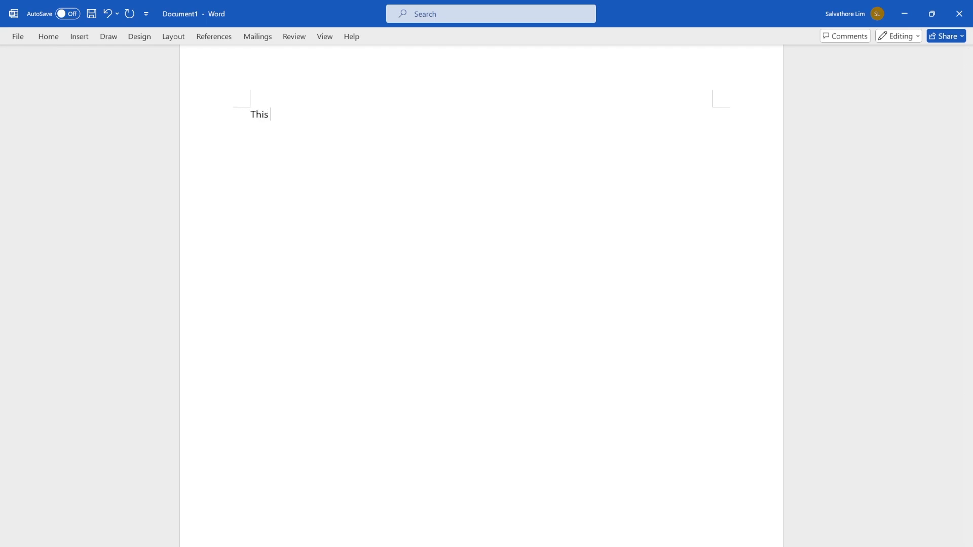
{"action": "type", "text": "is a paragraph"}
Shade the paragraph with a light tint of the Blue-Gray, Text 2 theme colour.
{"action": "left_click", "coordinate": [48, 36]}
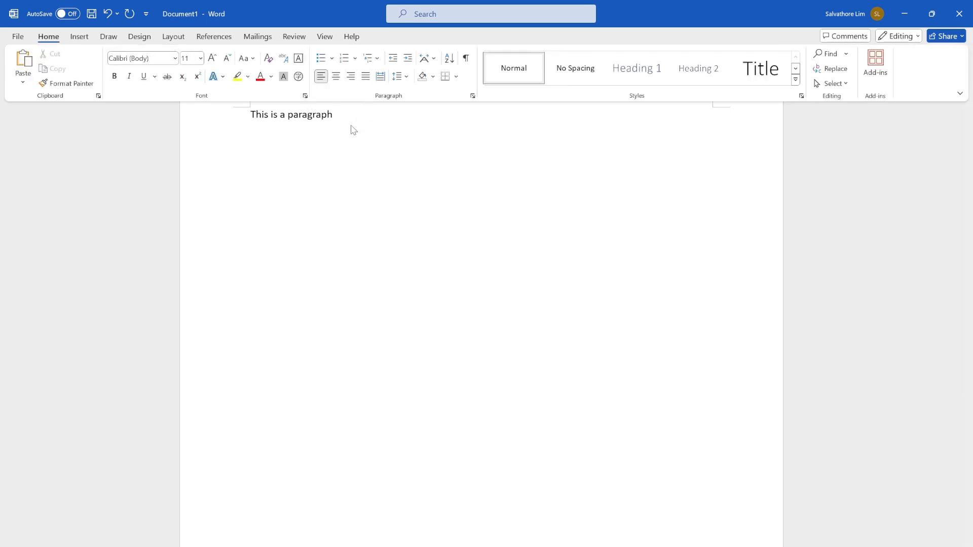
{"action": "left_click", "coordinate": [433, 77]}
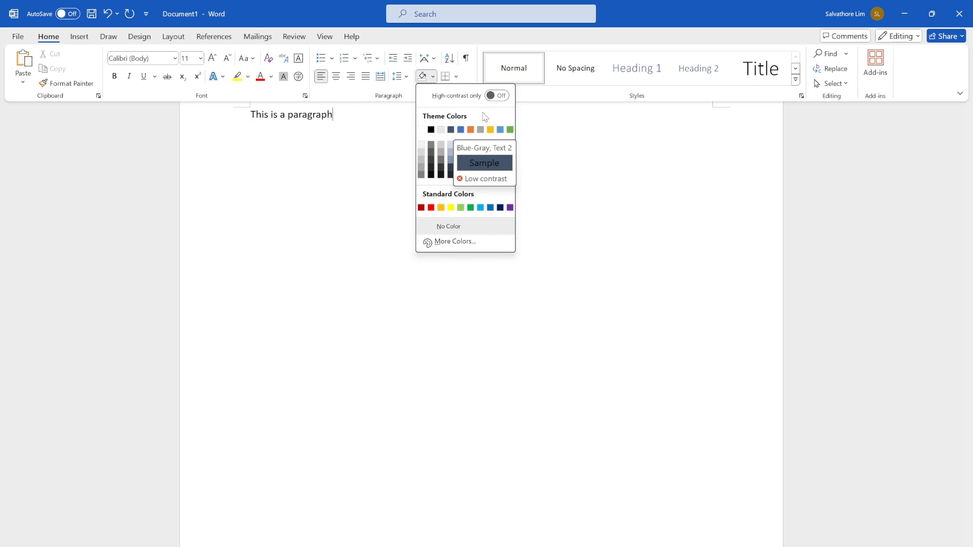
{"action": "left_click", "coordinate": [451, 153]}
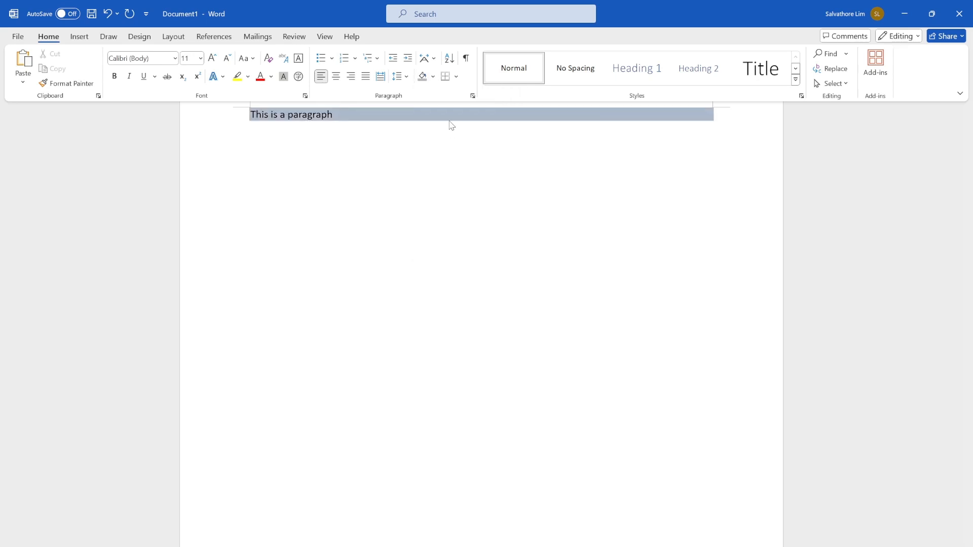
Apply All Borders to the shaded line "This is a paragraph".
{"action": "left_click", "coordinate": [400, 133]}
{"action": "left_click_drag", "start_coordinate": [345, 113], "coordinate": [239, 113]}
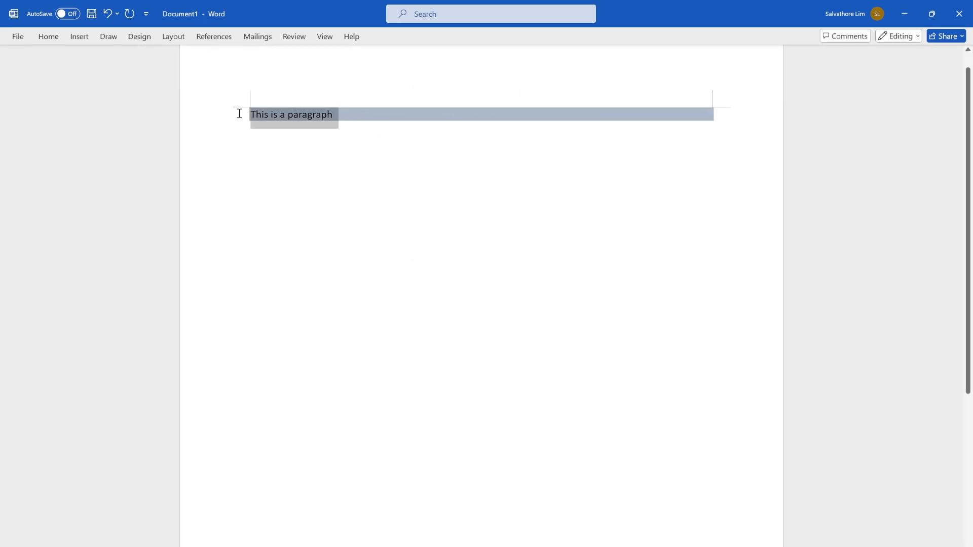
{"action": "left_click", "coordinate": [44, 37]}
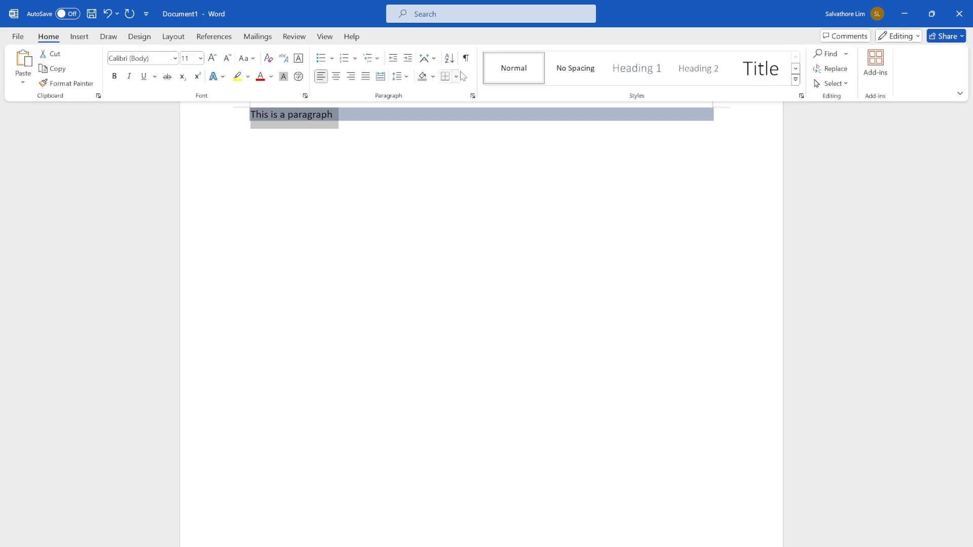
{"action": "left_click", "coordinate": [456, 77]}
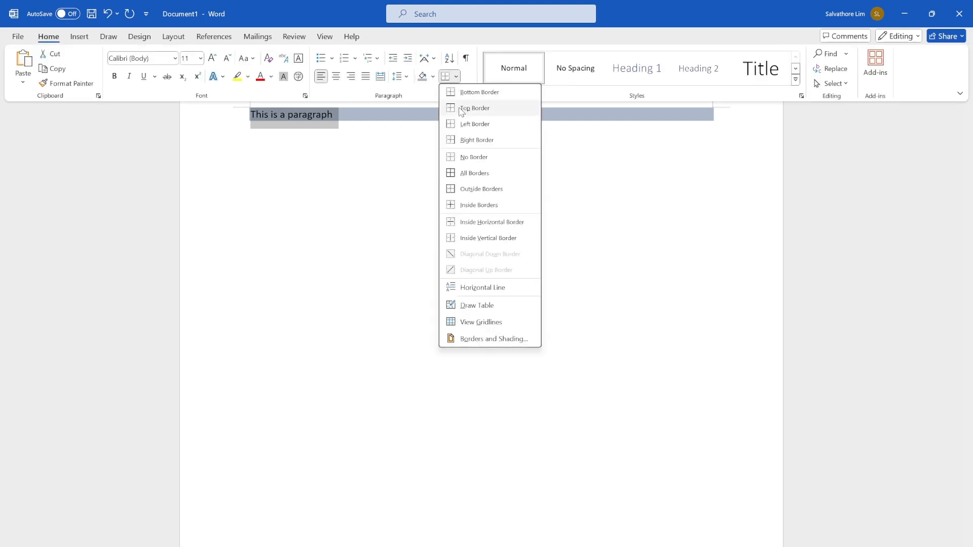
{"action": "left_click", "coordinate": [476, 173]}
{"action": "left_click", "coordinate": [725, 124]}
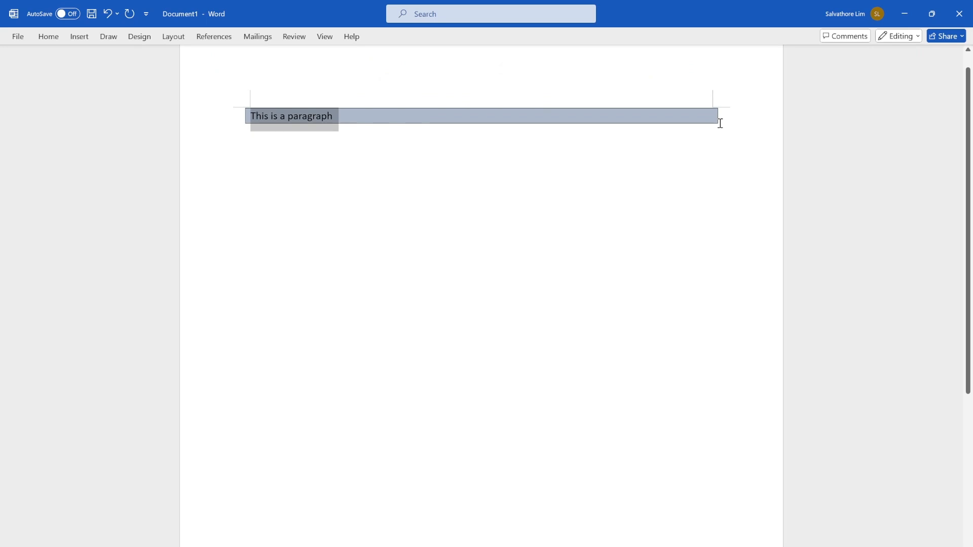
{"action": "left_click", "coordinate": [720, 124]}
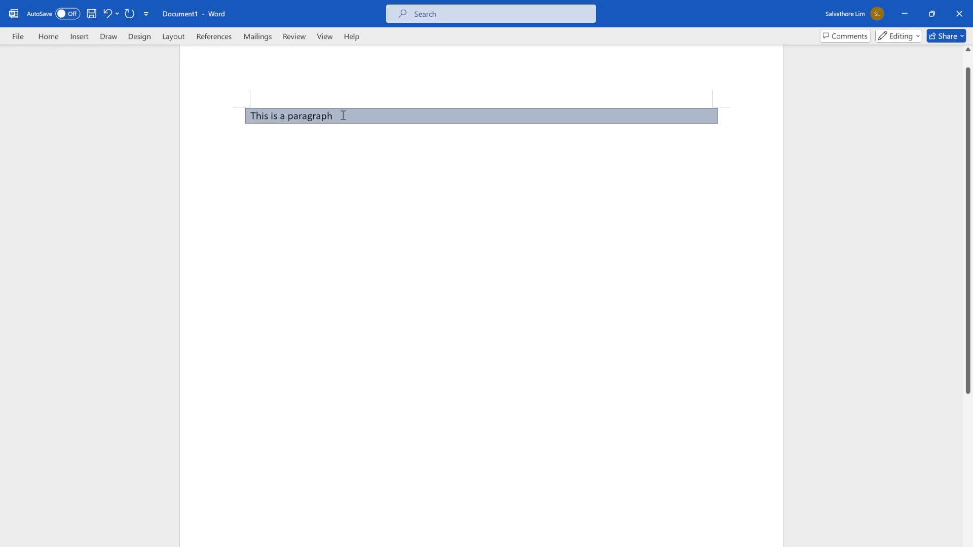
Add four empty lines with the same shading and borders below the paragraph.
{"action": "left_click", "coordinate": [53, 38]}
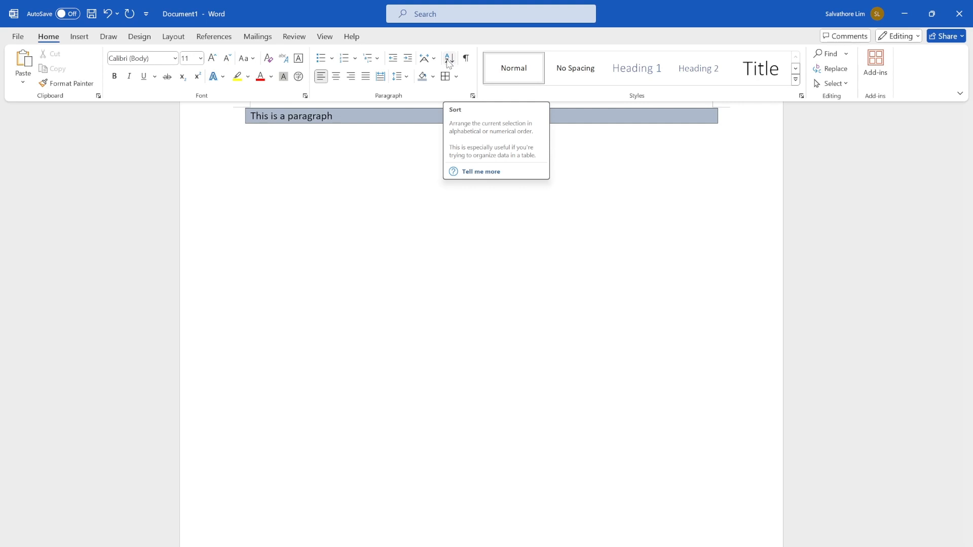
{"action": "key", "text": "ctrl+F1"}
{"action": "key", "text": "Tab"}
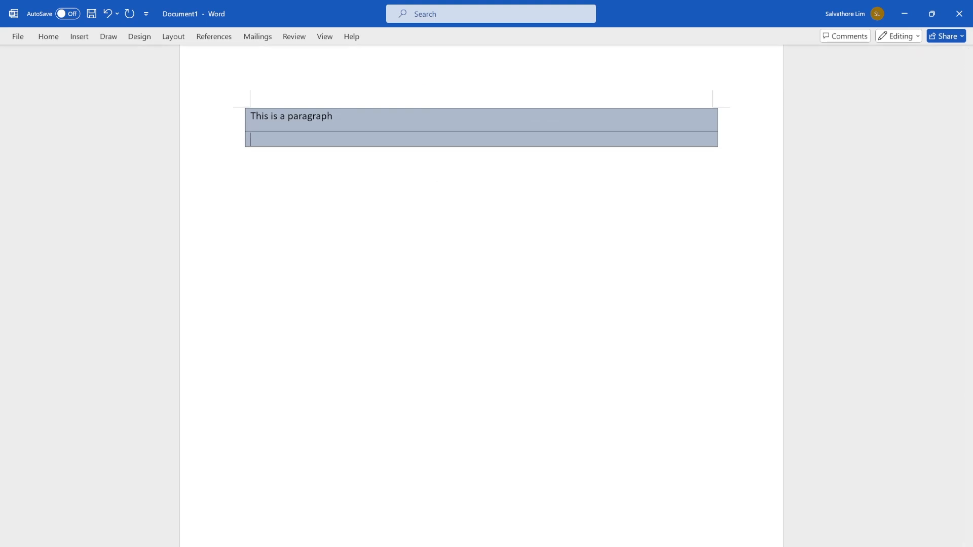
{"action": "key", "text": "Tab"}
{"action": "key", "text": "Tab"}
{"action": "key", "text": "Tab"}
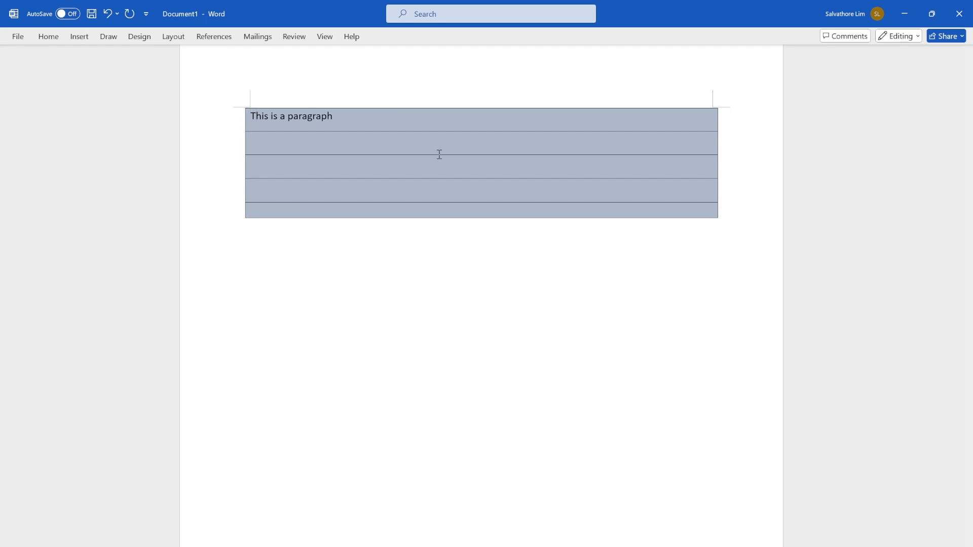
{"action": "key", "text": "ctrl+z"}
{"action": "key", "text": "ctrl+z"}
{"action": "key", "text": "ctrl+z"}
{"action": "key", "text": "ctrl+z"}
{"action": "key", "text": "ctrl+y"}
{"action": "key", "text": "ctrl+y"}
{"action": "key", "text": "ctrl+y"}
Replace the paragraph text with 5 and enter 4, 3, 2 and 1 on the four bordered lines below it.
{"action": "type", "text": "54"}
{"action": "key", "text": "BackSpace"}
{"action": "key", "text": "Down"}
{"action": "type", "text": "4"}
{"action": "key", "text": "Down"}
{"action": "type", "text": "3"}
{"action": "key", "text": "Down"}
{"action": "type", "text": "2"}
{"action": "key", "text": "Down"}
{"action": "type", "text": "1"}
Sort the five numbered lines by paragraphs as numbers in ascending order, with no header row.
{"action": "scroll", "coordinate": [548, 107], "scroll_direction": "up", "scroll_amount": 1}
{"action": "left_click_drag", "start_coordinate": [250, 137], "coordinate": [325, 305]}
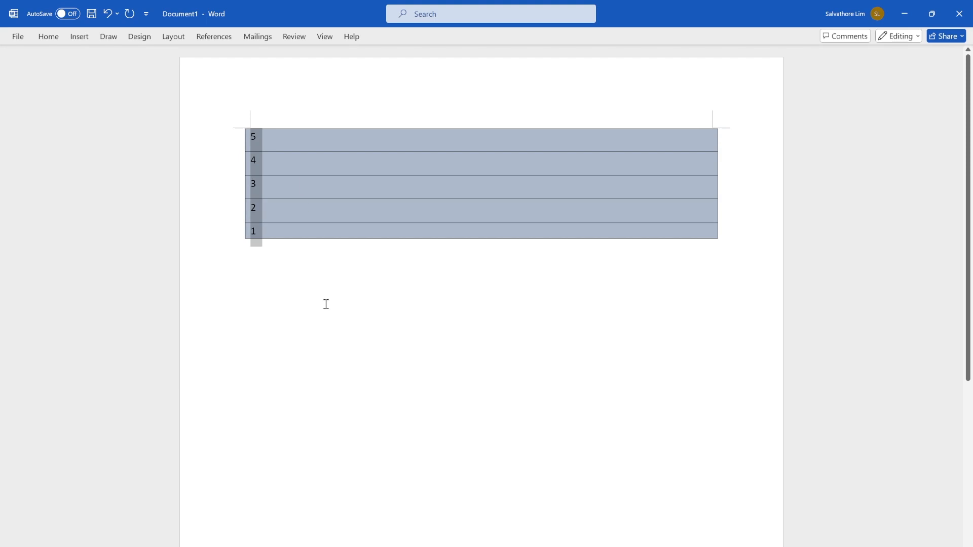
{"action": "left_click", "coordinate": [58, 41]}
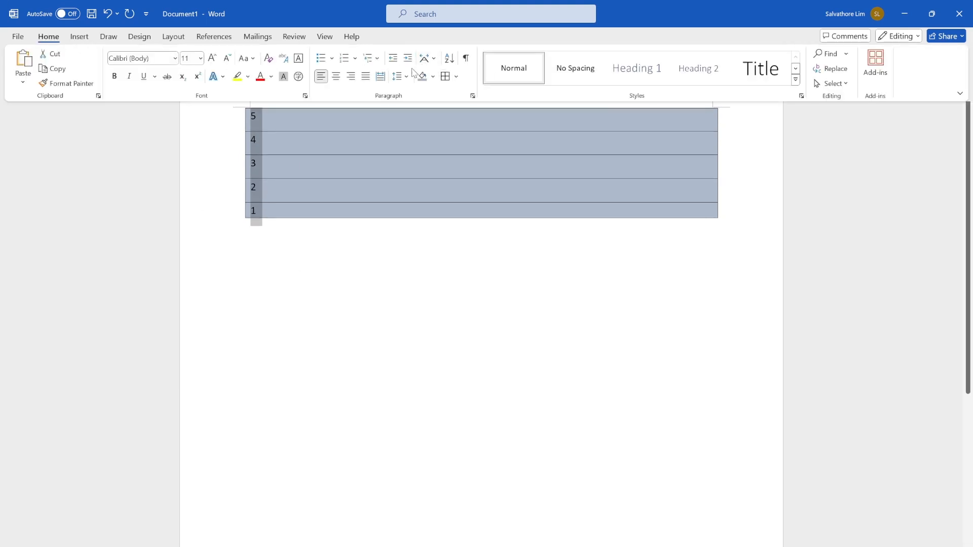
{"action": "left_click", "coordinate": [449, 60]}
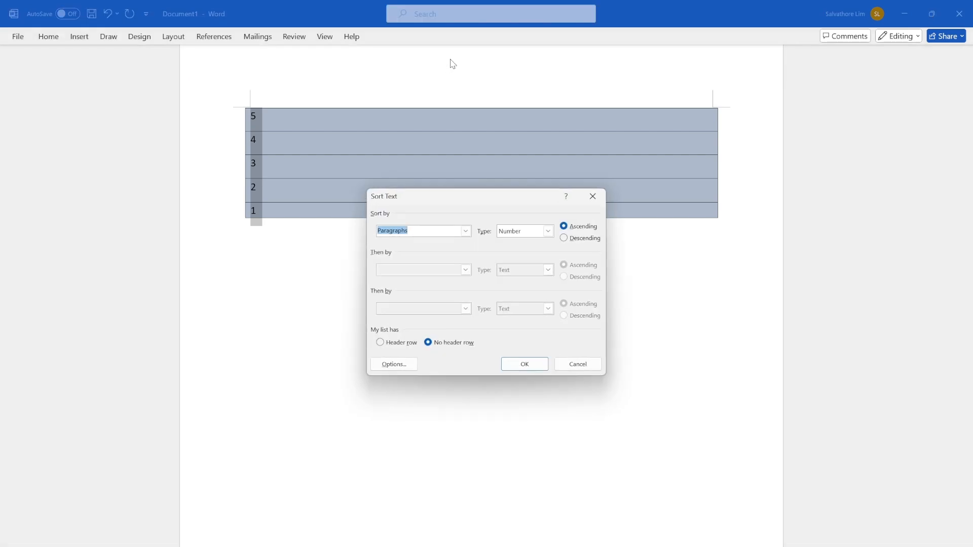
{"action": "left_click", "coordinate": [527, 366]}
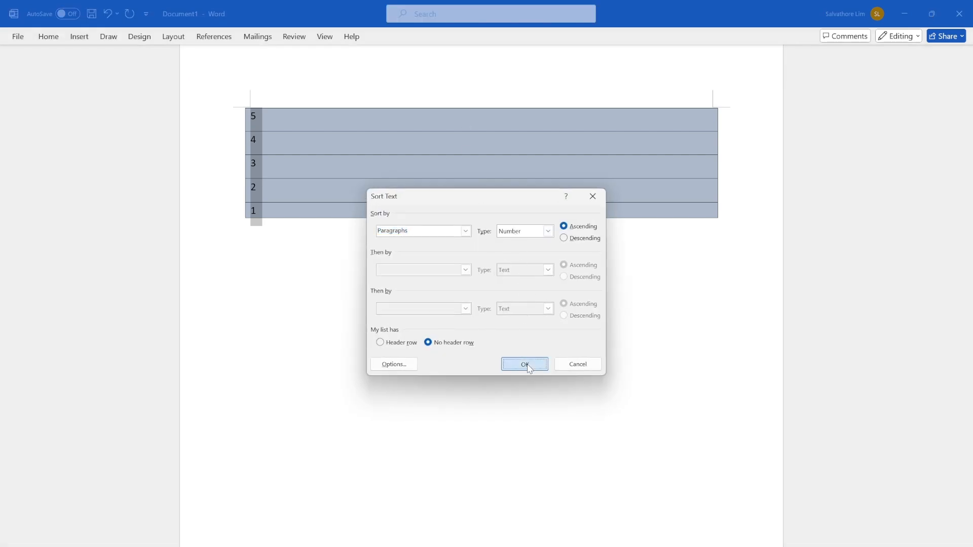